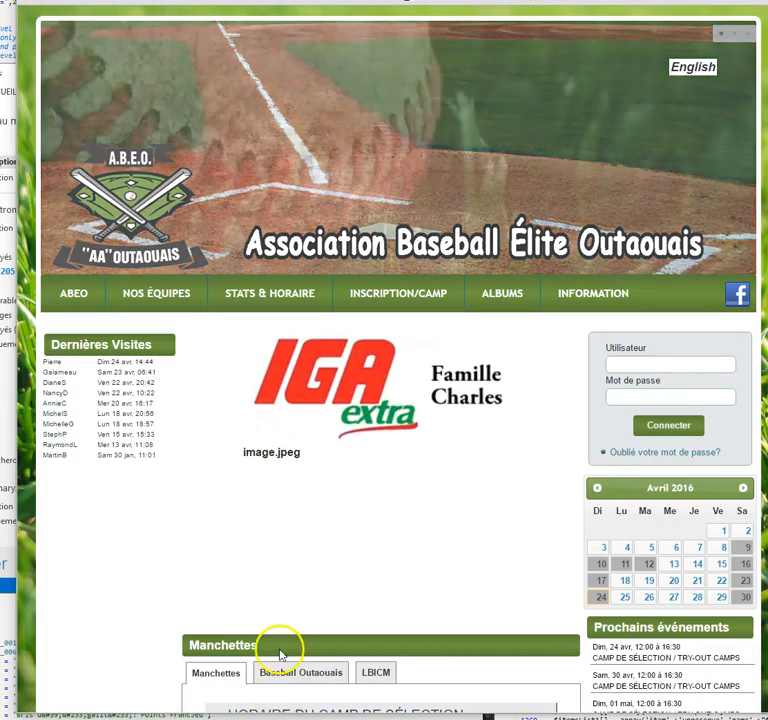
Log in to the site as user "su" with the account password.
left_click(648, 364)
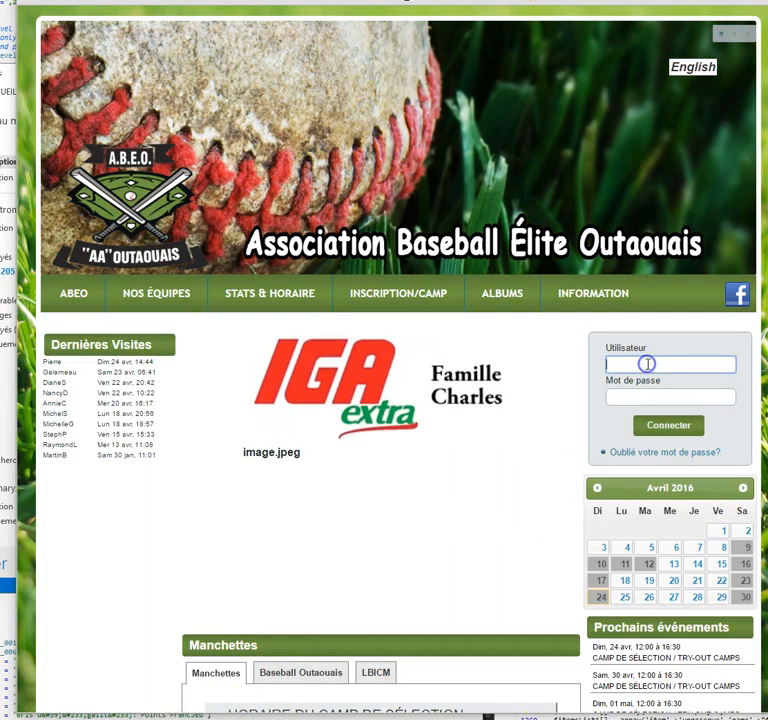
type("su")
key("Tab")
type("*****")
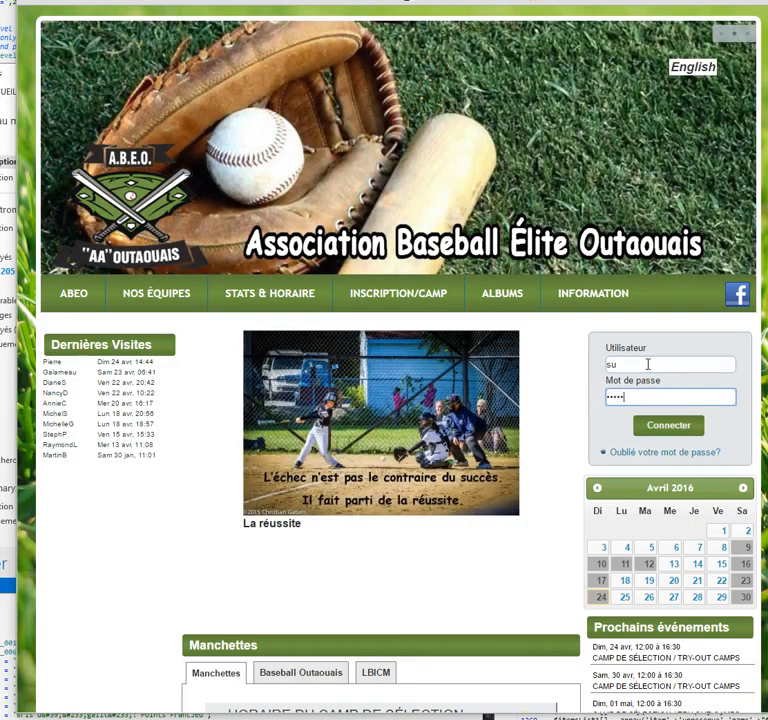
key("Return")
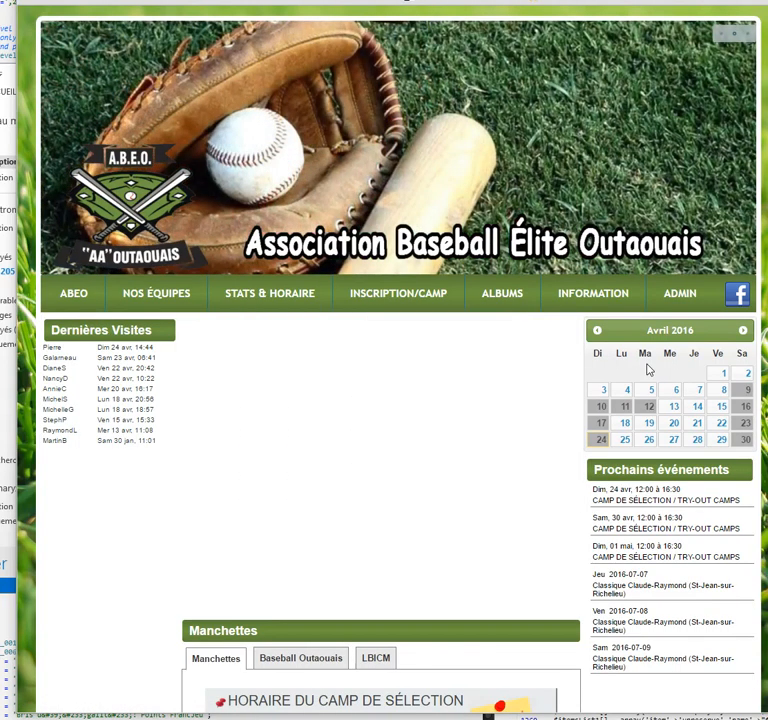
Go to the field management page (Gestion de terrains) and display the details of the resource type Terrains.
mouse_move(585, 290)
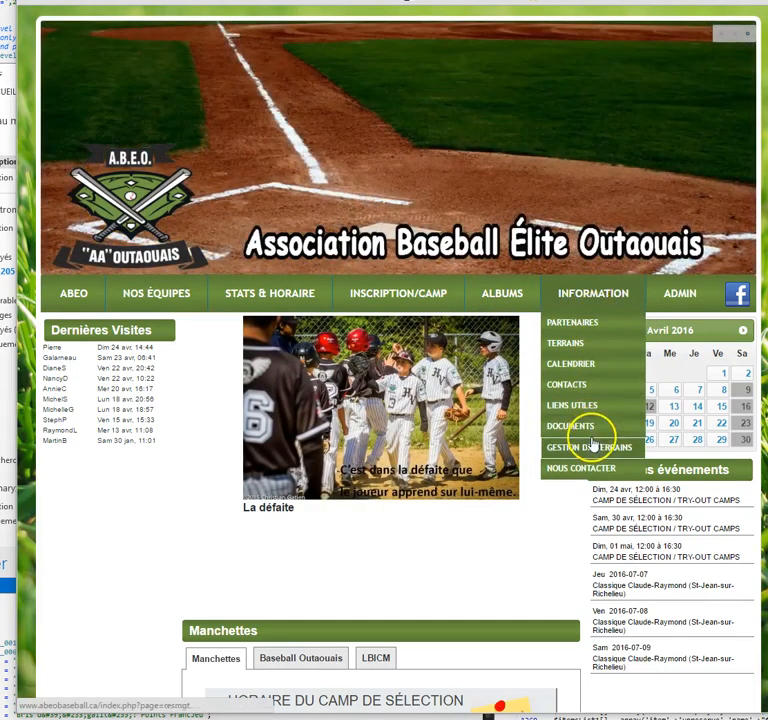
left_click(591, 447)
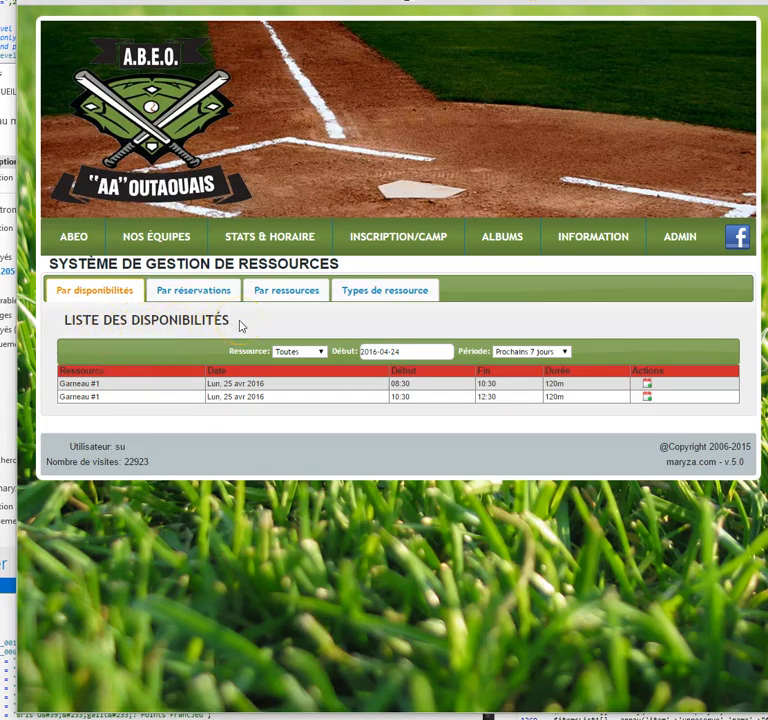
left_click(392, 296)
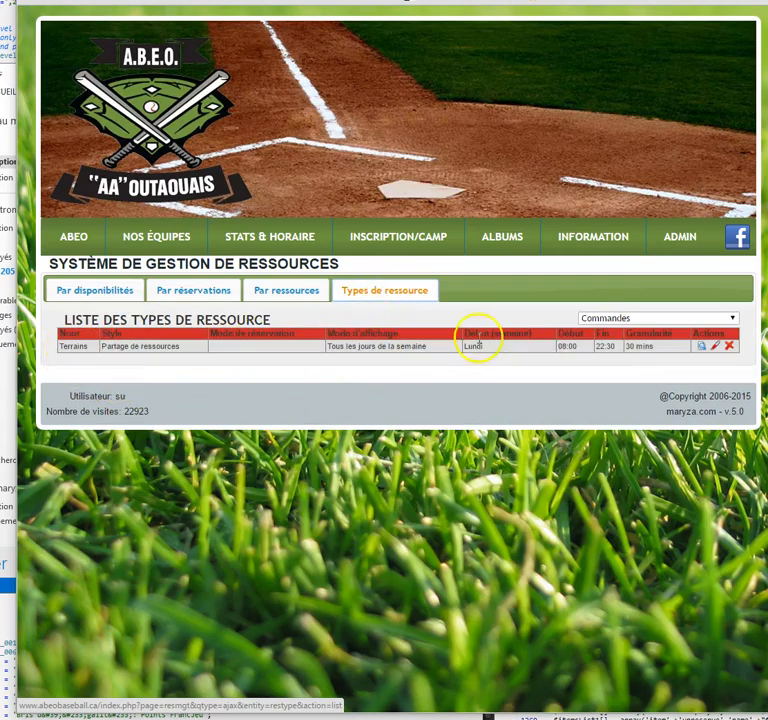
left_click(703, 349)
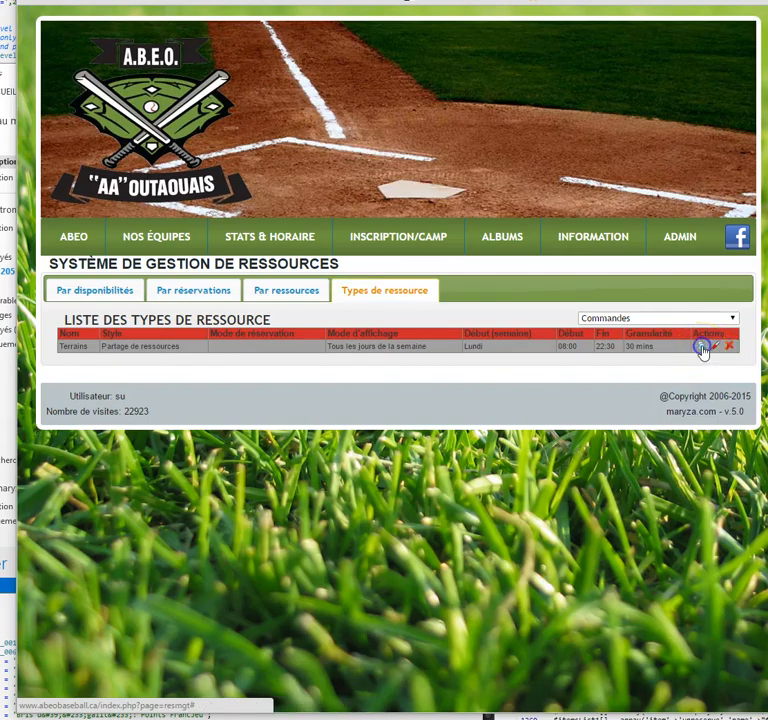
scroll(622, 346, "down", 3)
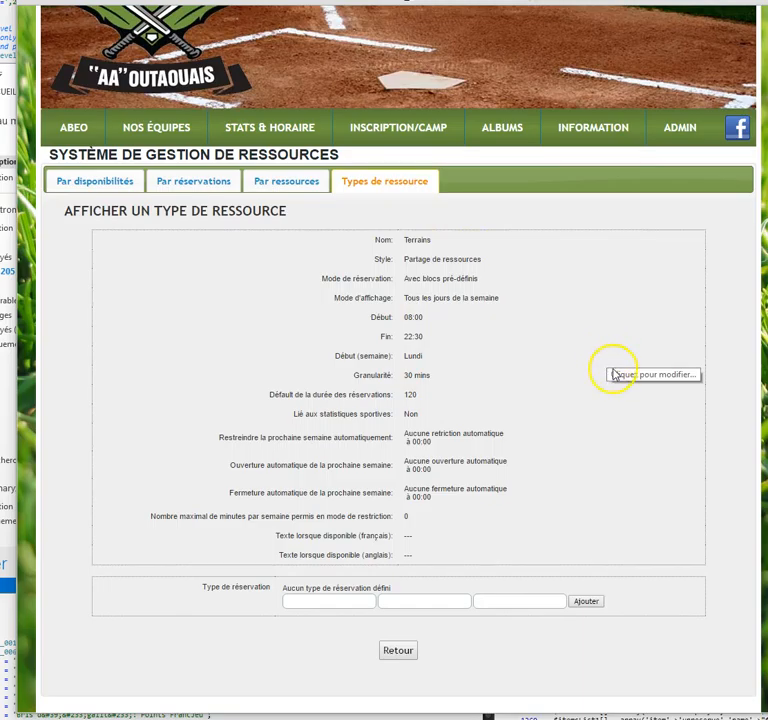
left_click(411, 441)
left_click(682, 422)
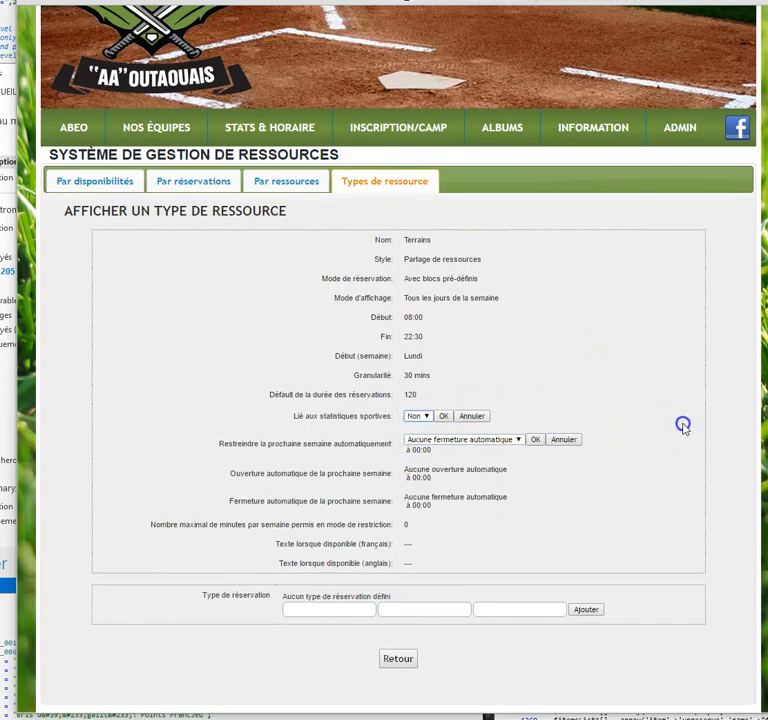
left_click(480, 418)
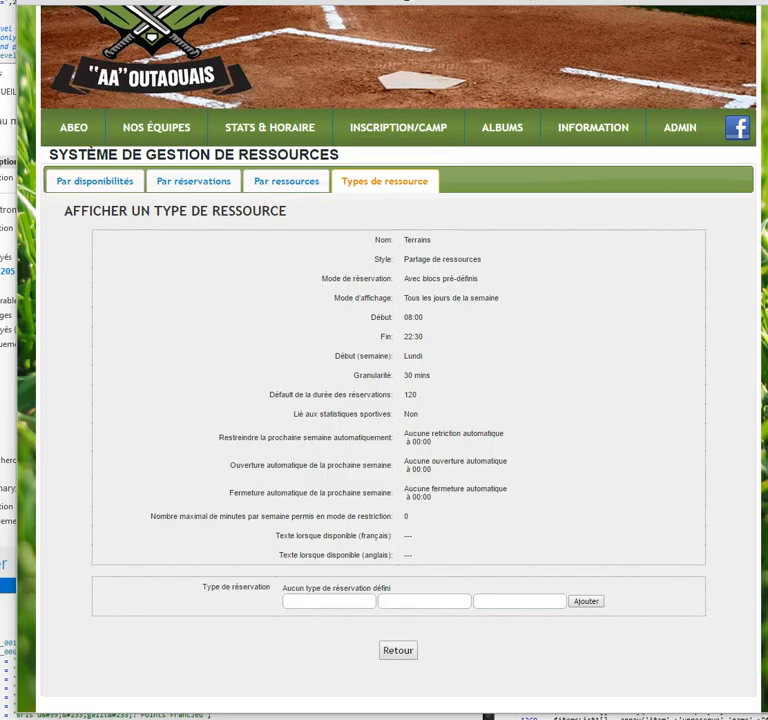
Set the day for automatically restricting the next week to mercredi for the Terrains resource type.
left_click(434, 439)
left_click(433, 437)
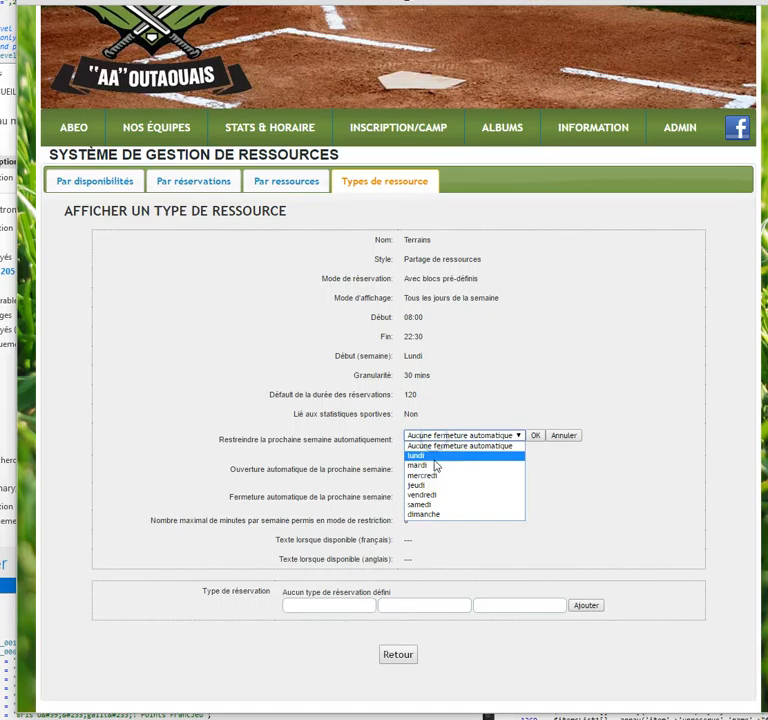
left_click(434, 476)
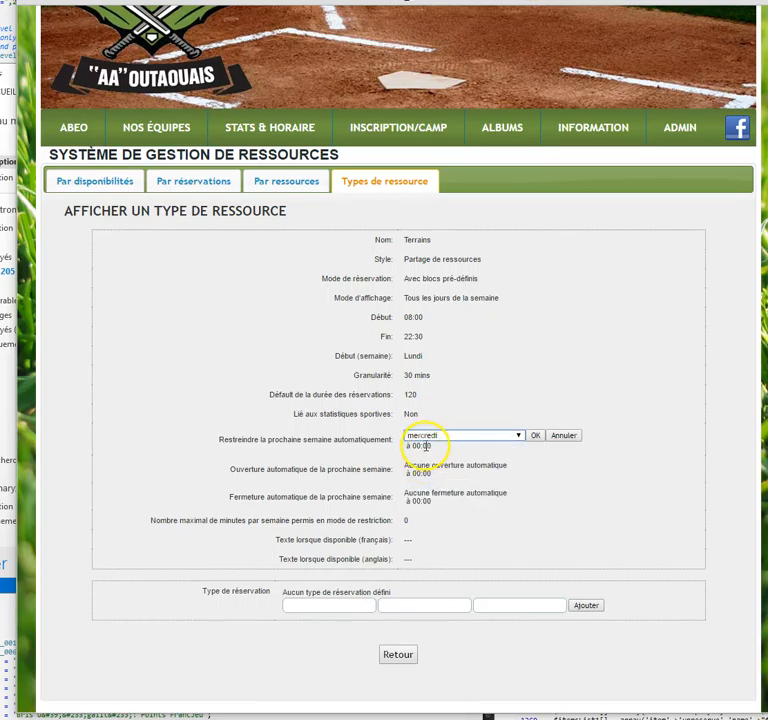
left_click(533, 436)
Set the automatic restriction time to 19:00 and the maximum minutes per week allowed in restriction mode to 120.
left_click(429, 442)
left_click(440, 443)
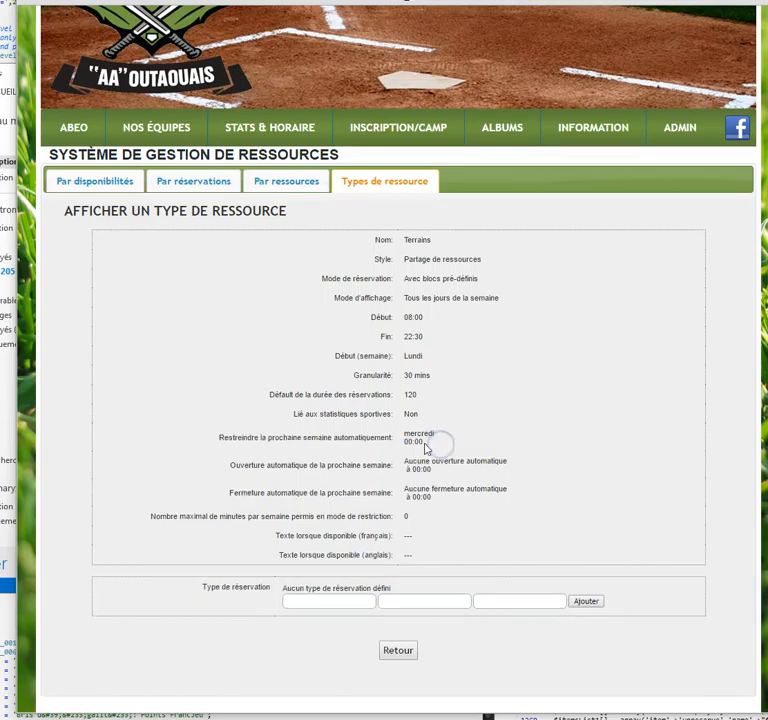
left_click(425, 444)
left_click(433, 446)
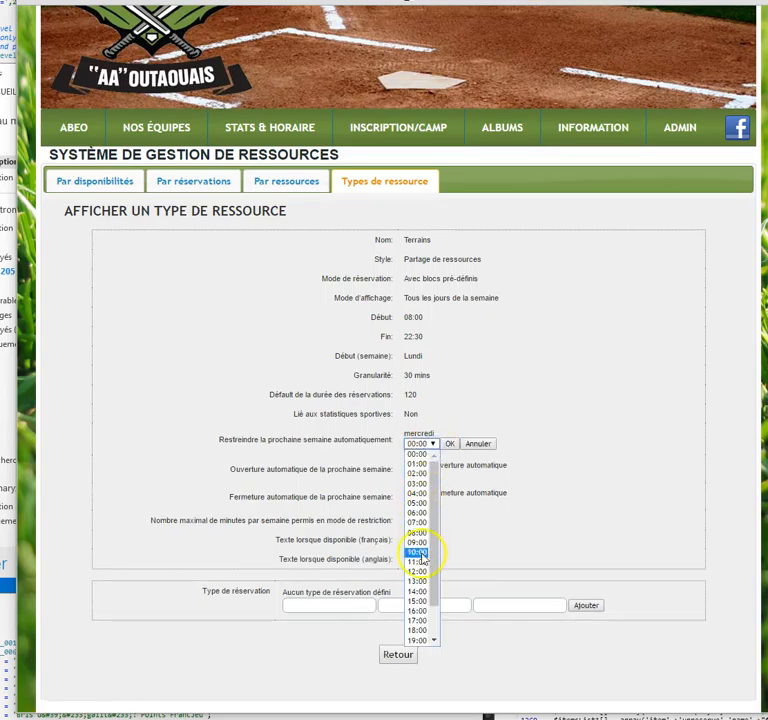
left_click(430, 640)
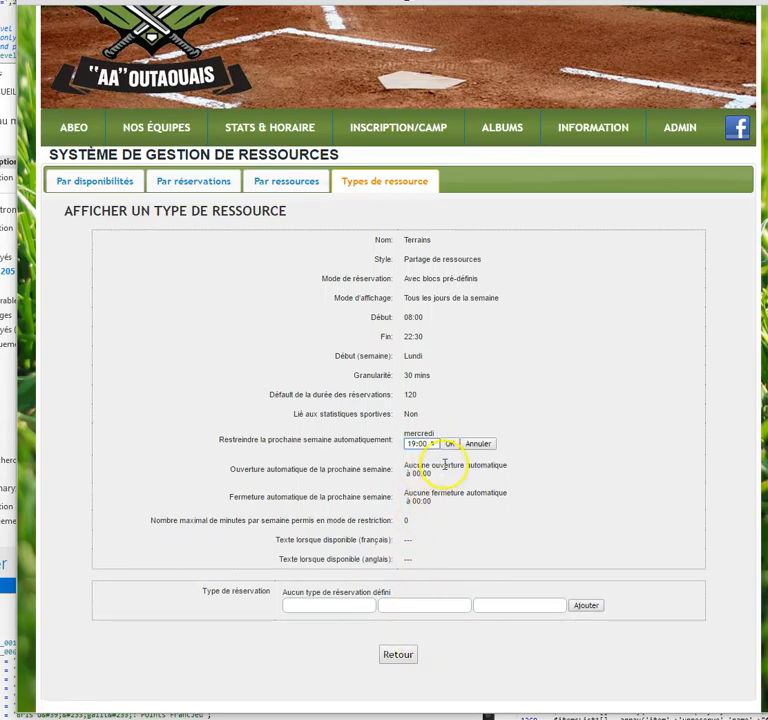
left_click(449, 443)
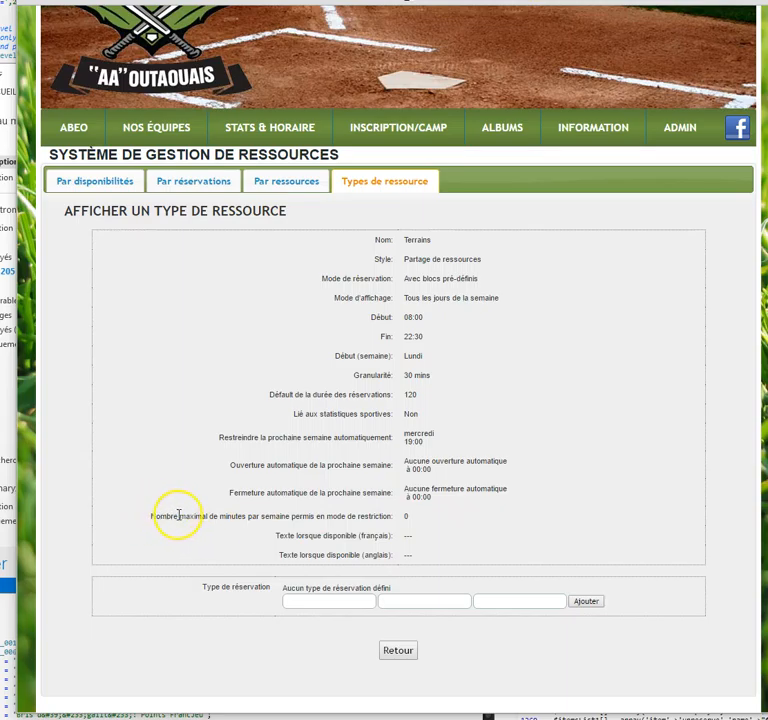
left_click(405, 516)
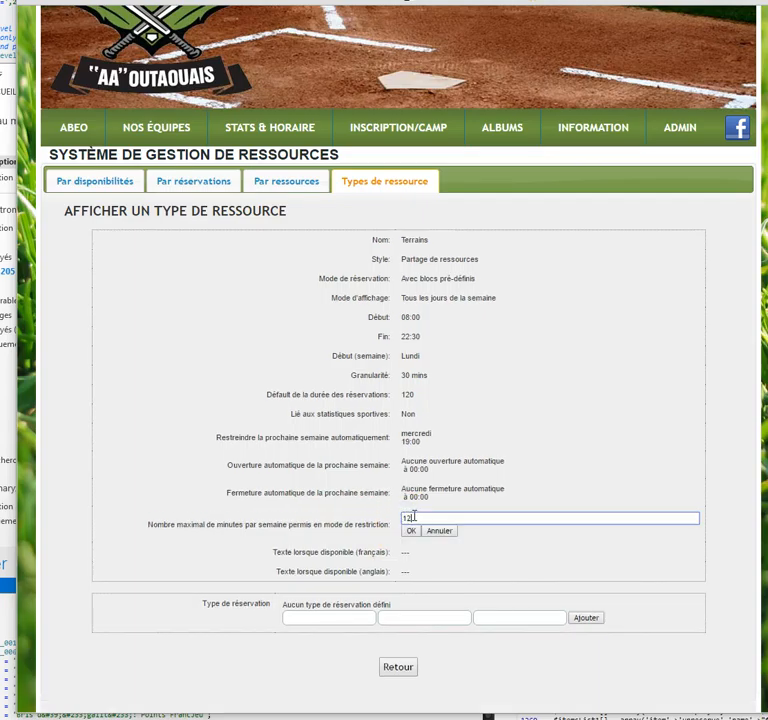
left_click(411, 531)
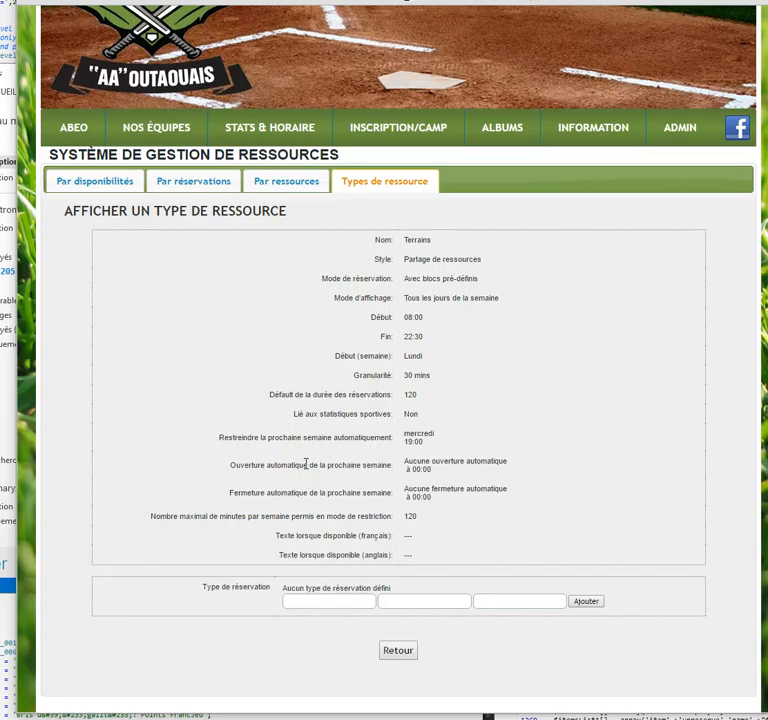
Try to set the next week's automatic opening day to dimanche, and set its opening time to 19:00.
left_click(409, 460)
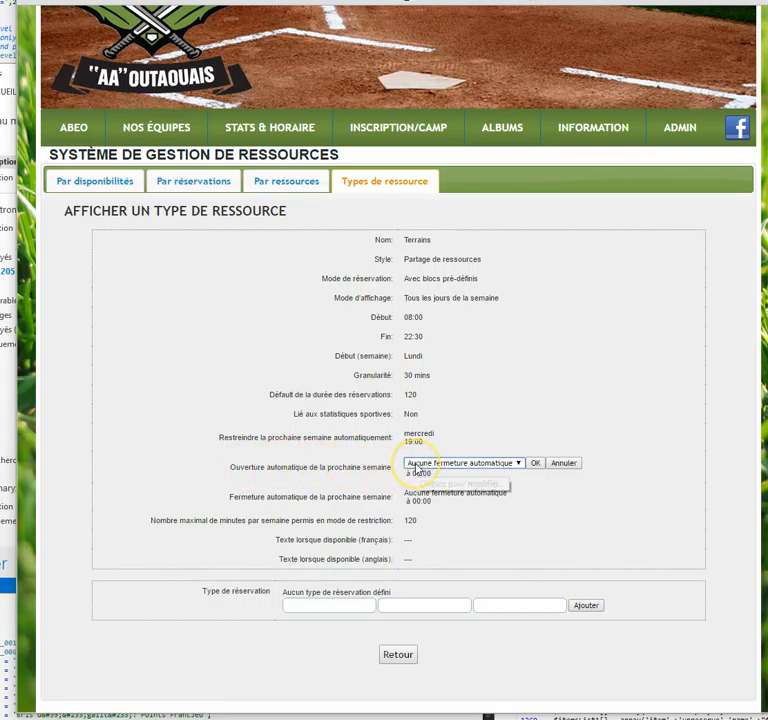
left_click(416, 464)
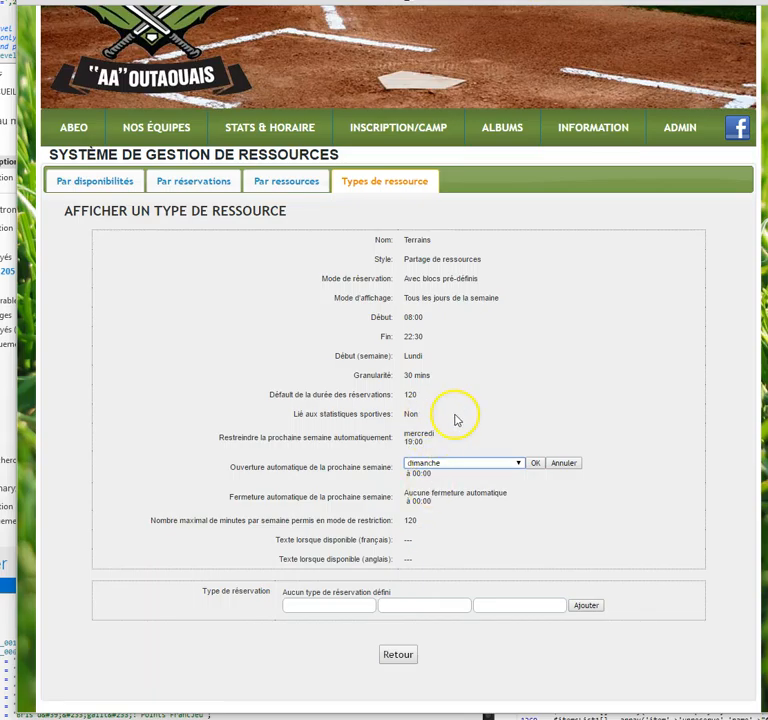
left_click(428, 475)
left_click(428, 473)
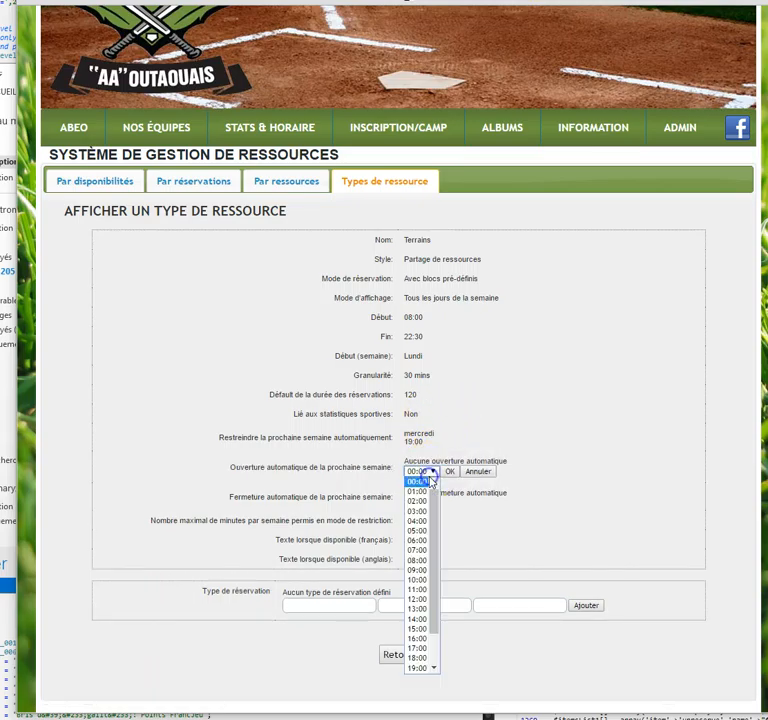
left_click(419, 668)
left_click(449, 472)
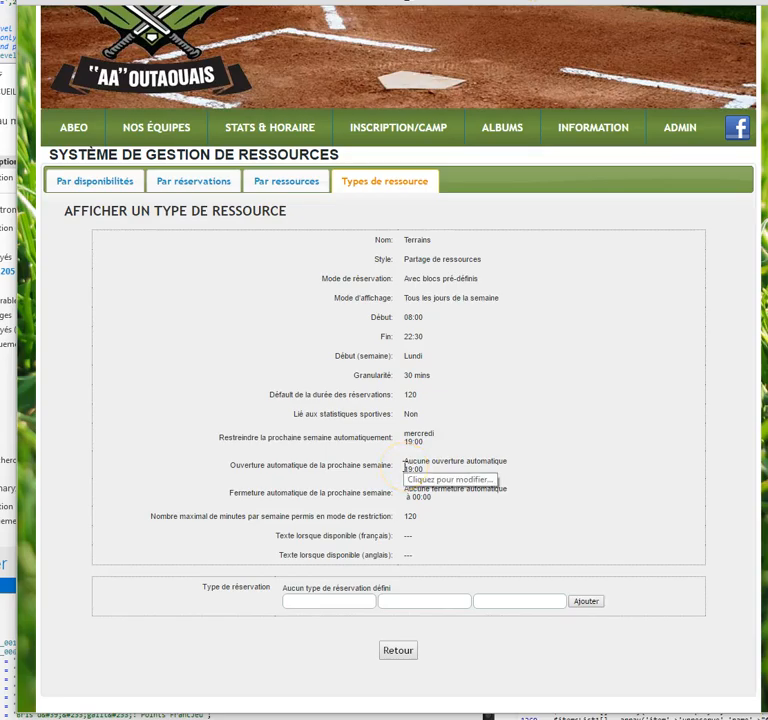
left_click(413, 466)
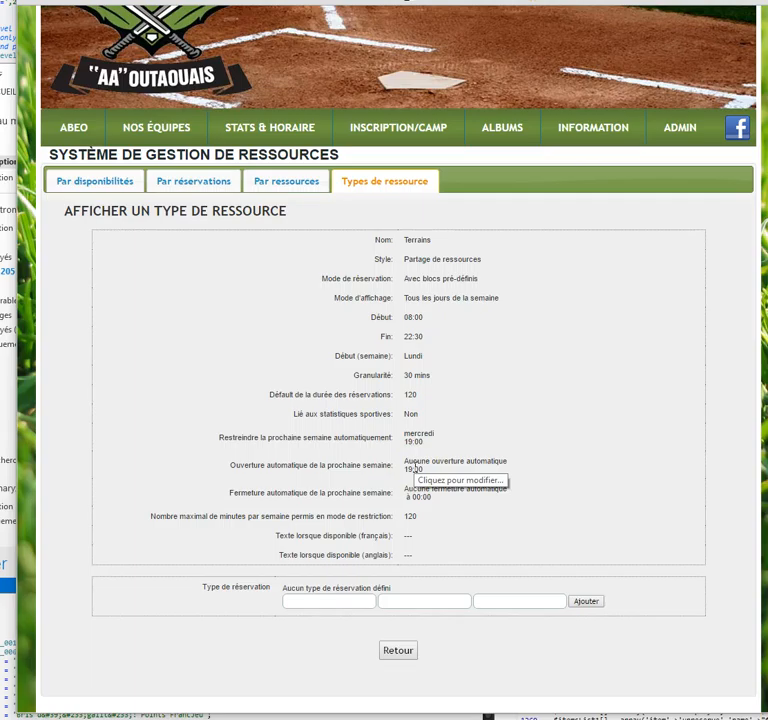
left_click(415, 469)
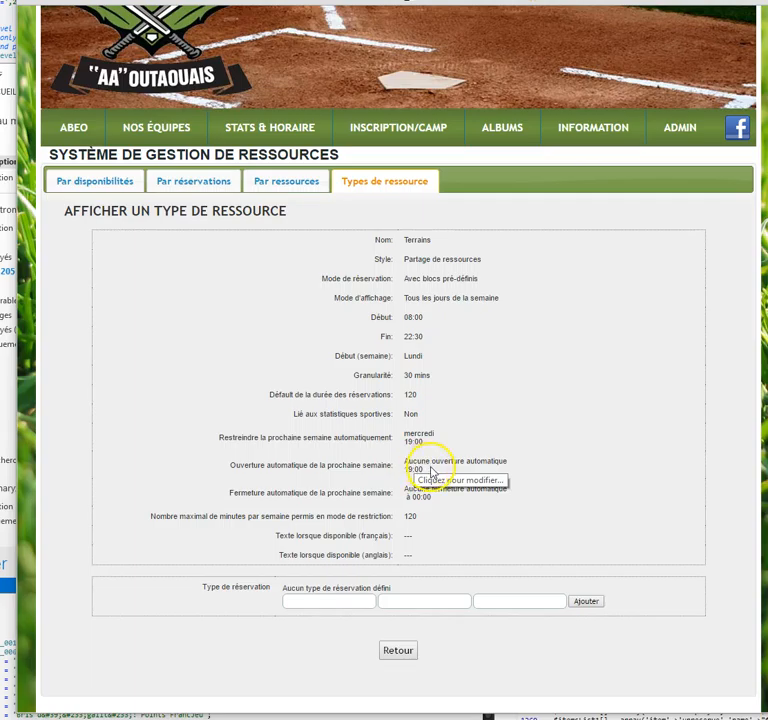
left_click(463, 599)
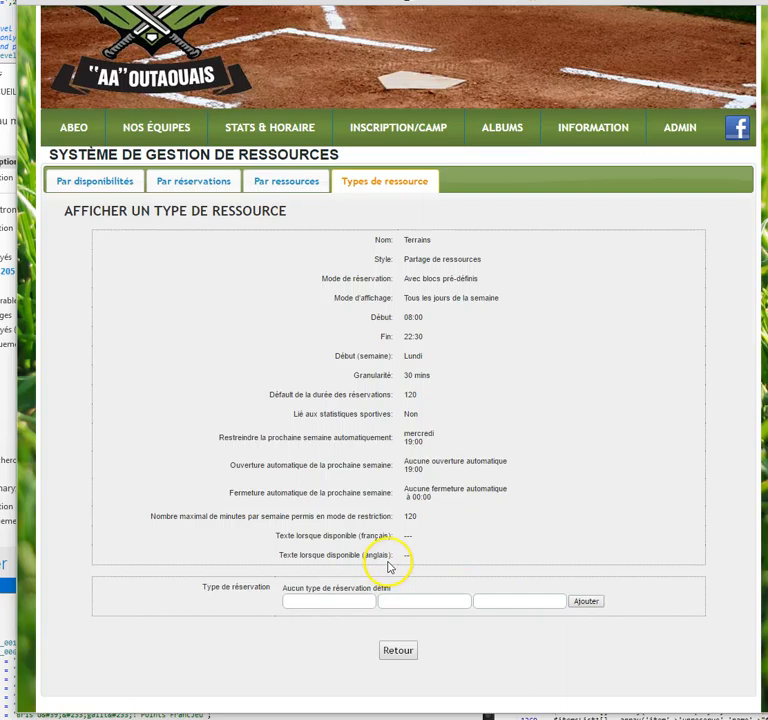